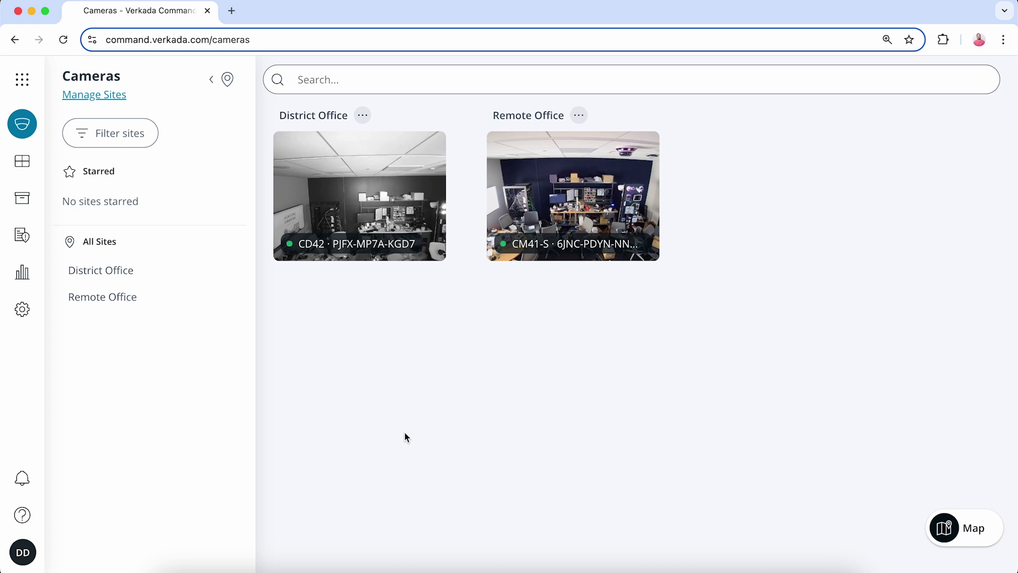
Go to Admin > Privacy & Security > Feature Manager and scroll down to People Analytics
click(22, 82)
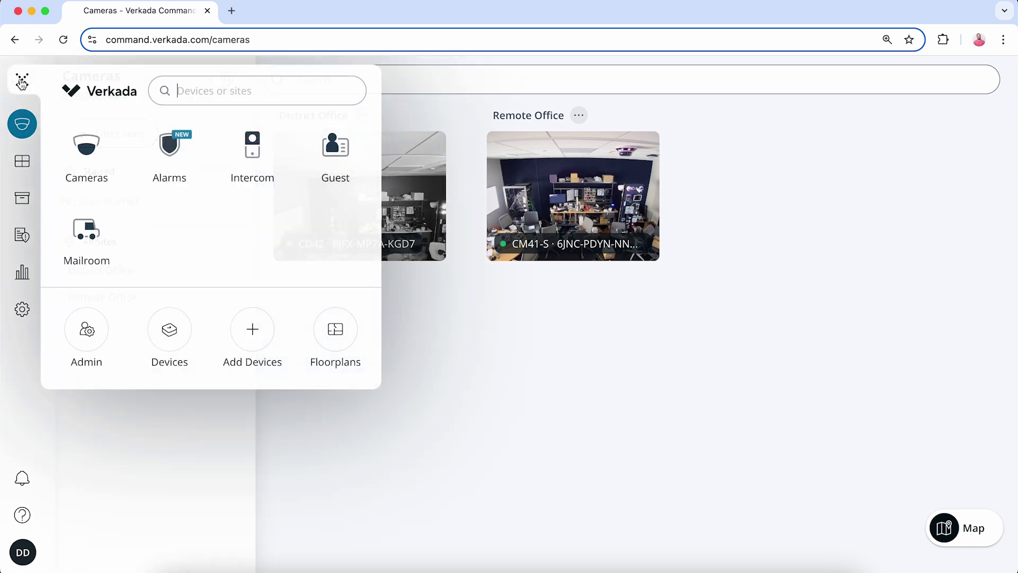
click(106, 342)
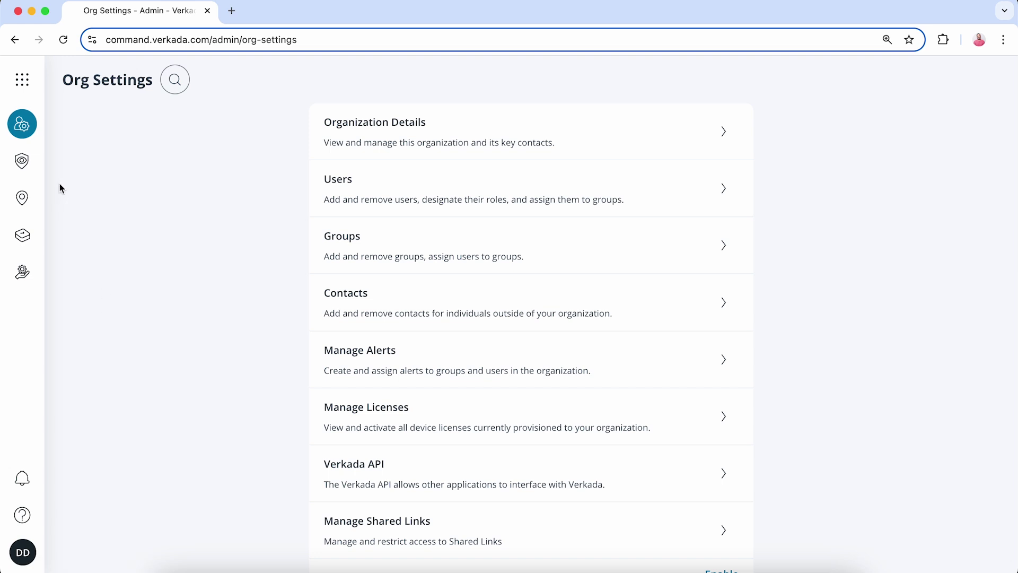
click(37, 166)
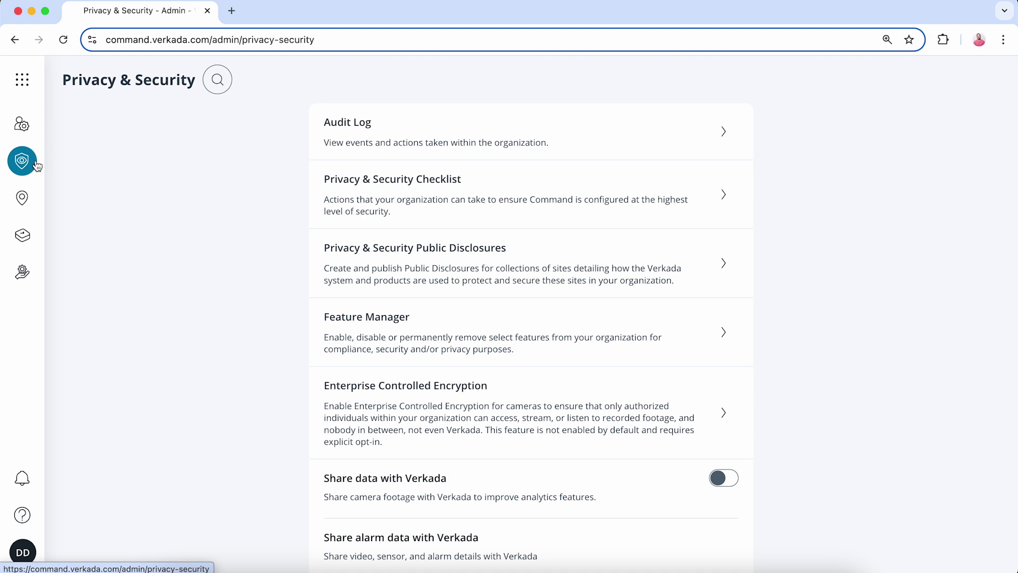
click(380, 326)
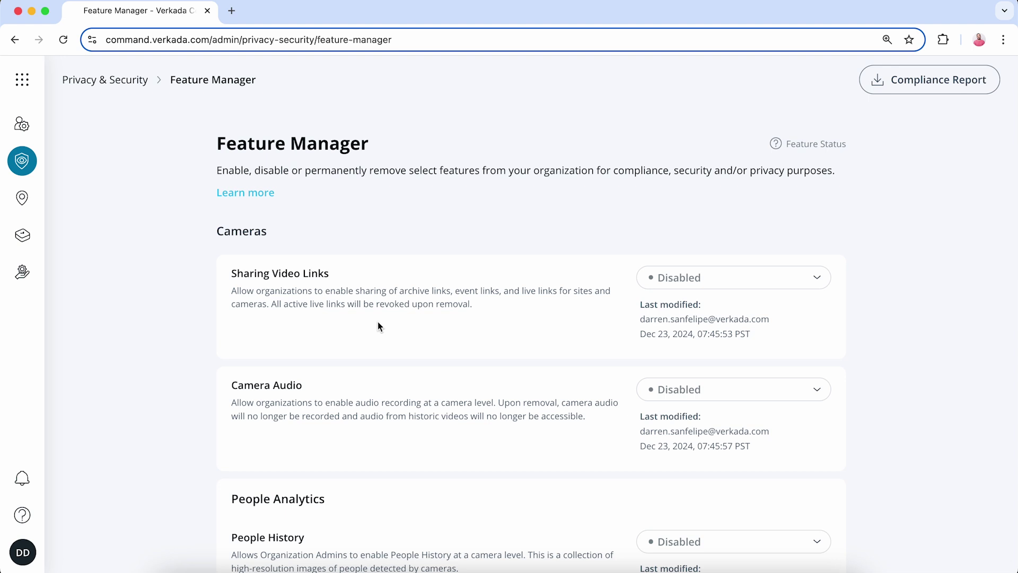
scroll(379, 325, down, 5)
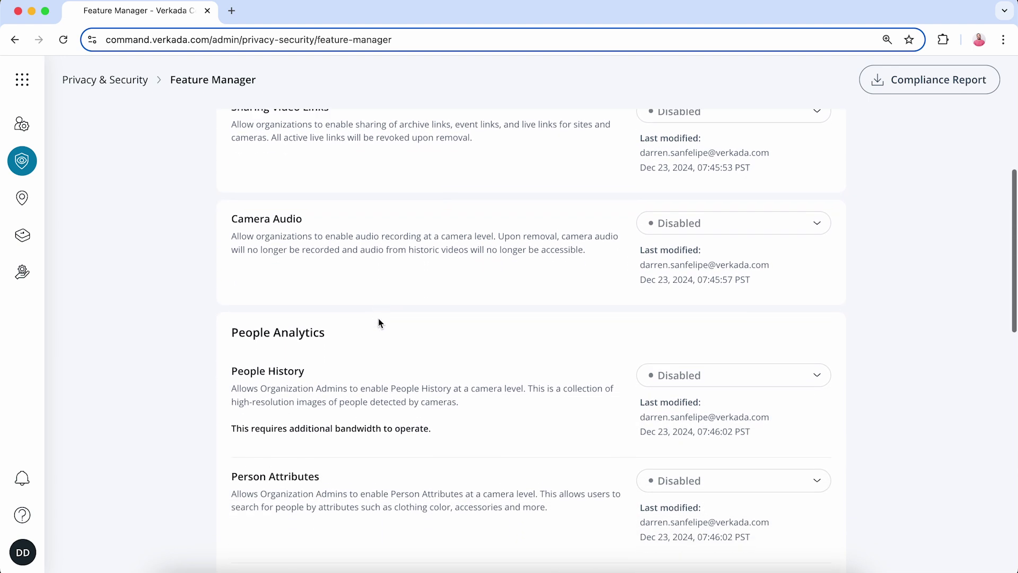
scroll(380, 322, down, 2)
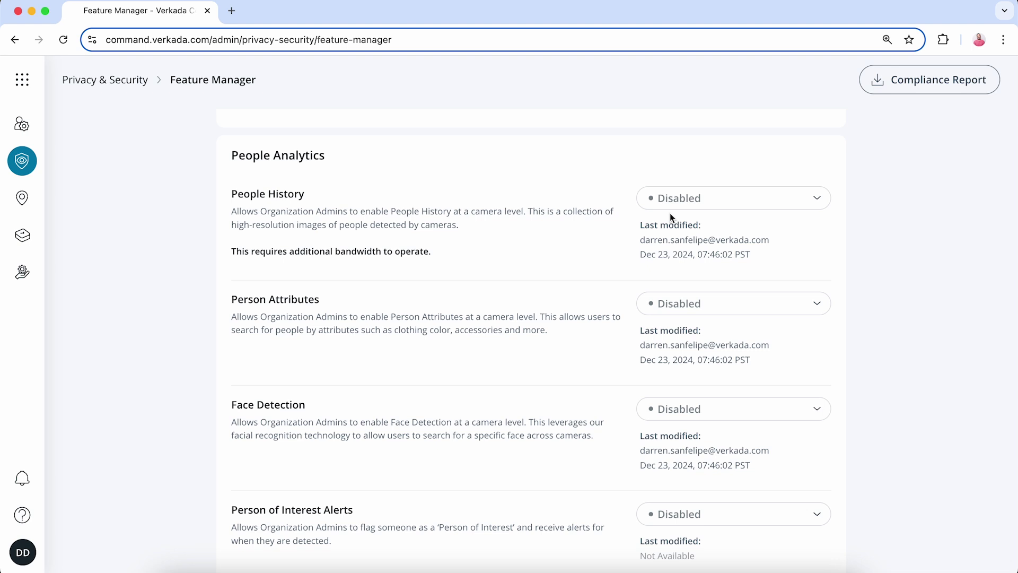
Enable People History and Person Attributes for the organization, confirming each change
click(813, 205)
click(743, 234)
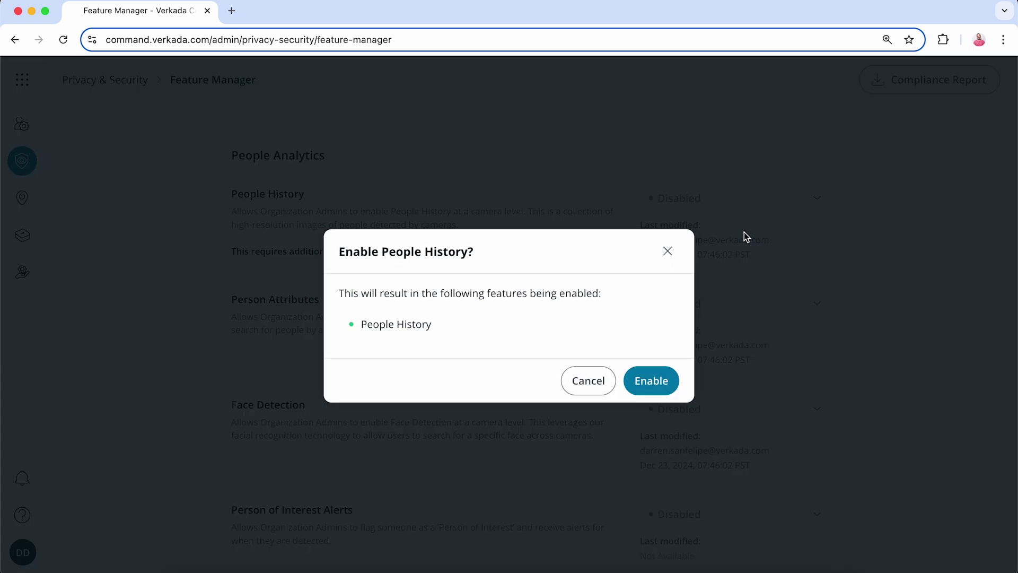
click(644, 381)
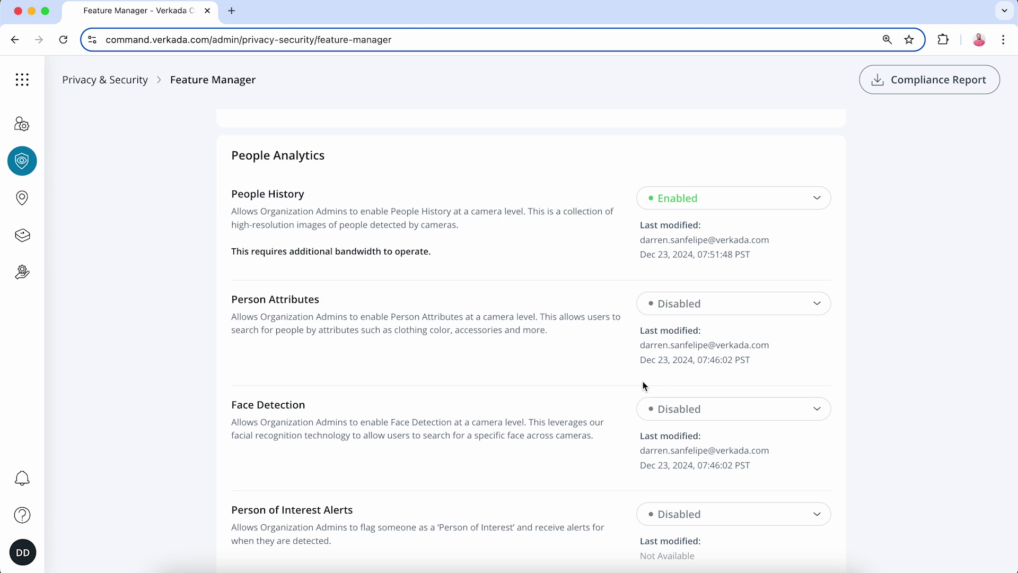
click(729, 308)
click(717, 338)
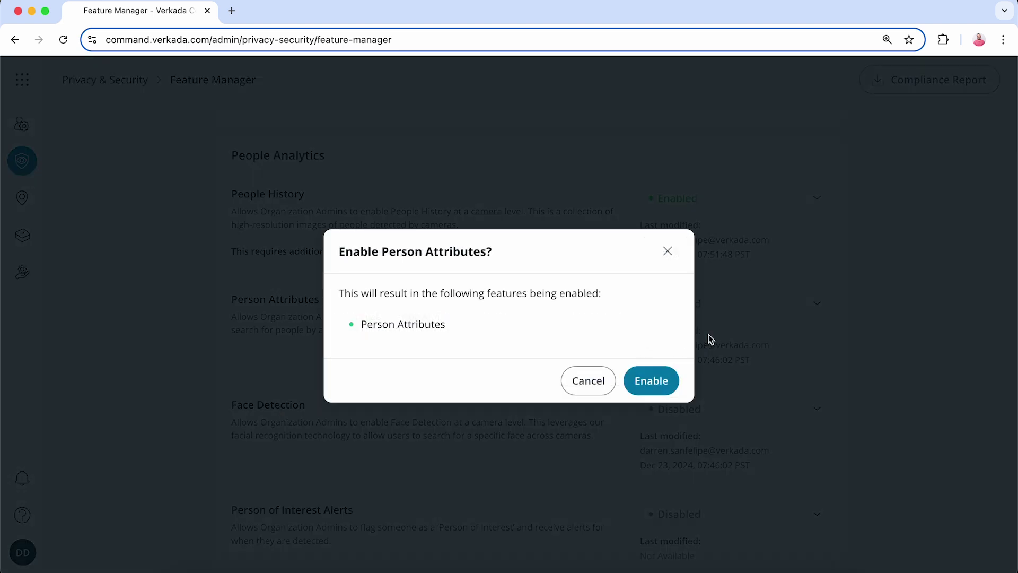
click(652, 380)
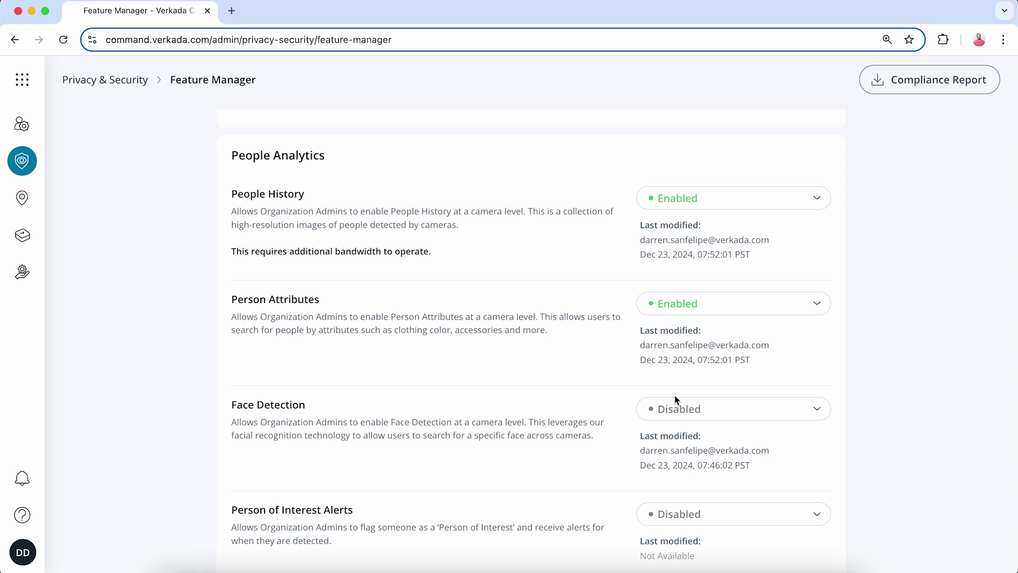
Enable Face Detection and Person of Interest Alerts for the organization, confirming each change
scroll(698, 421, down, 2)
click(748, 342)
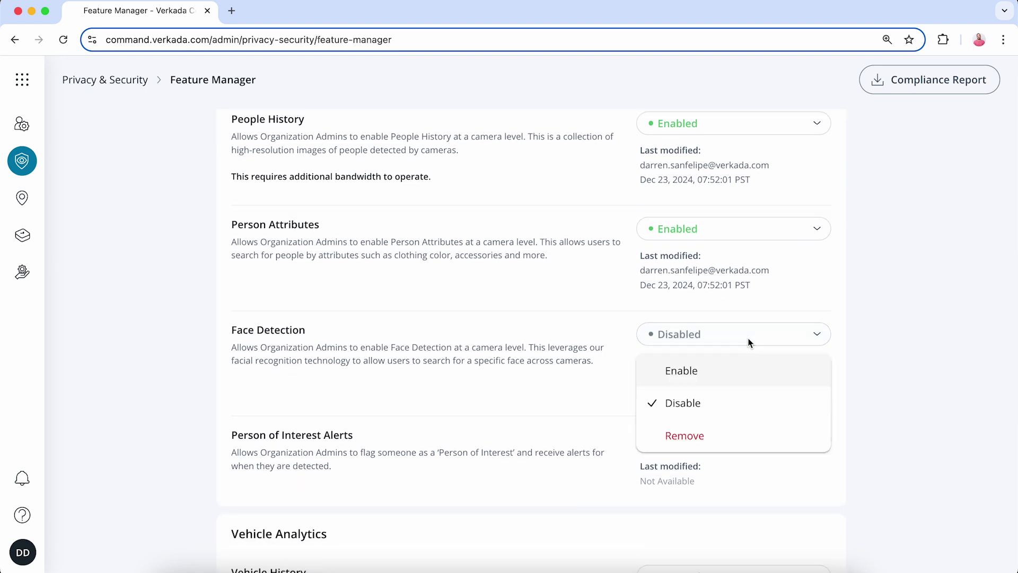
click(721, 372)
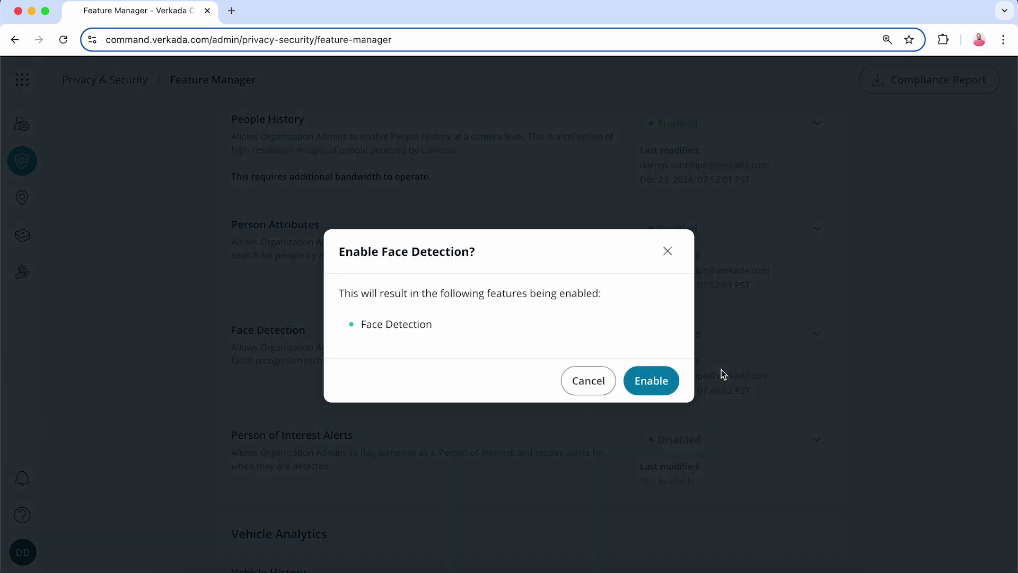
click(655, 379)
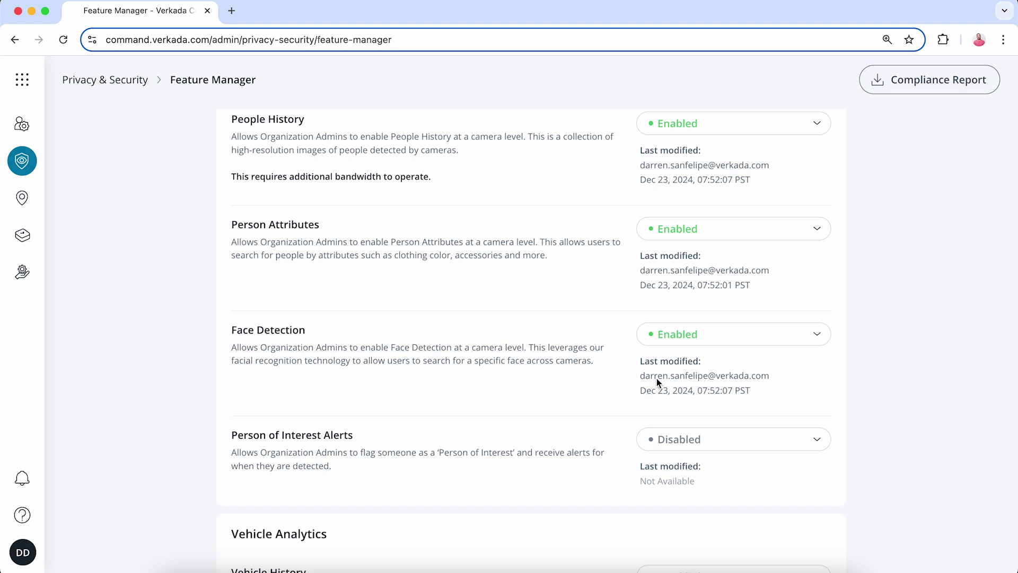
click(724, 448)
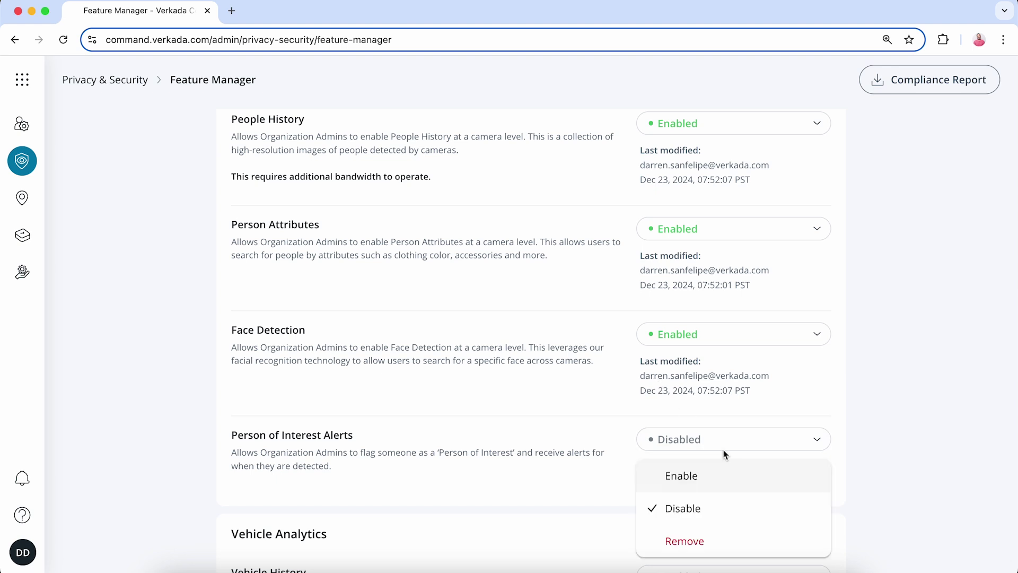
click(723, 482)
click(648, 379)
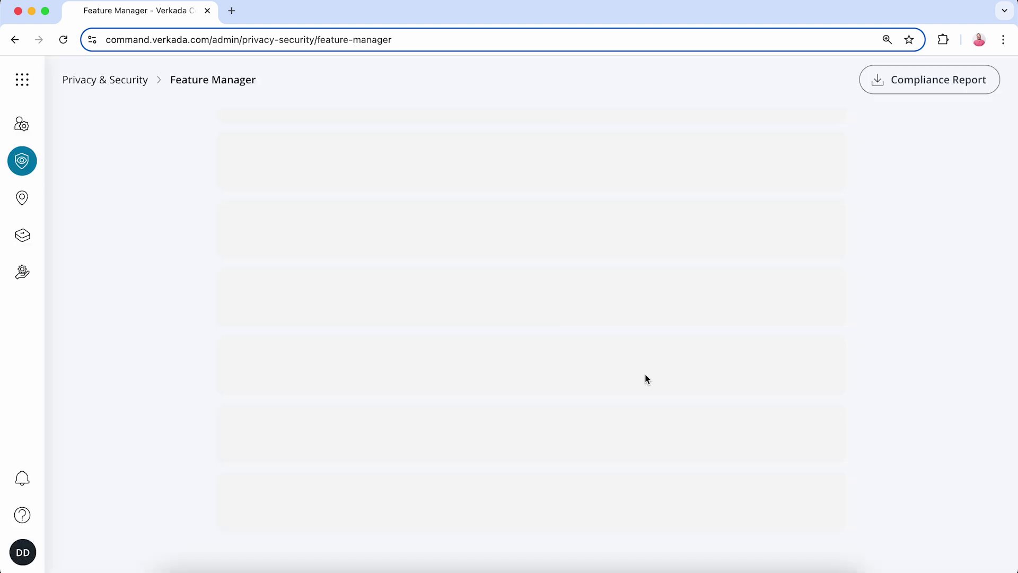
Set Vehicle History under Vehicle Analytics to Enabled, confirm it, and scroll back up
scroll(645, 374, down, 5)
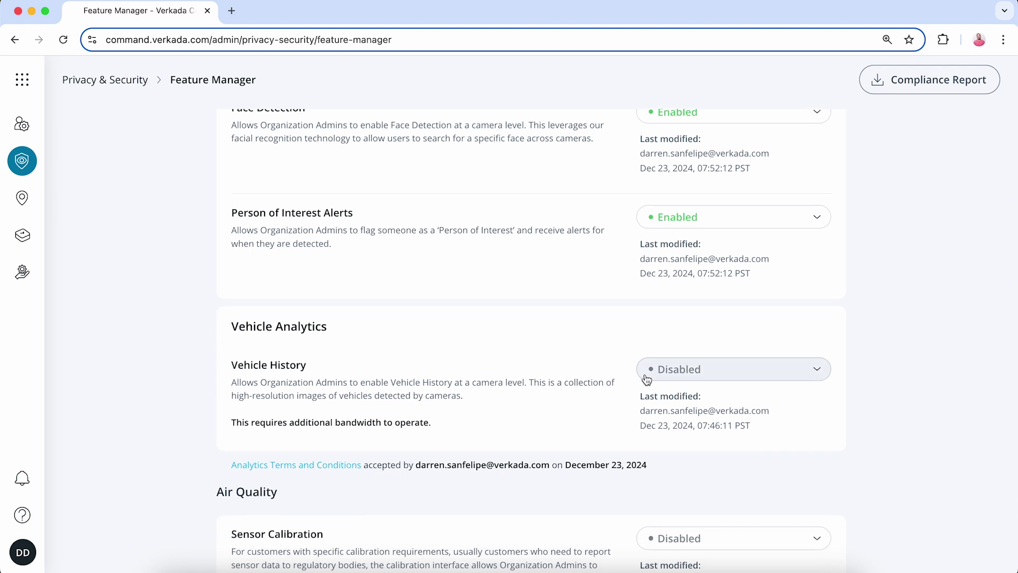
click(646, 379)
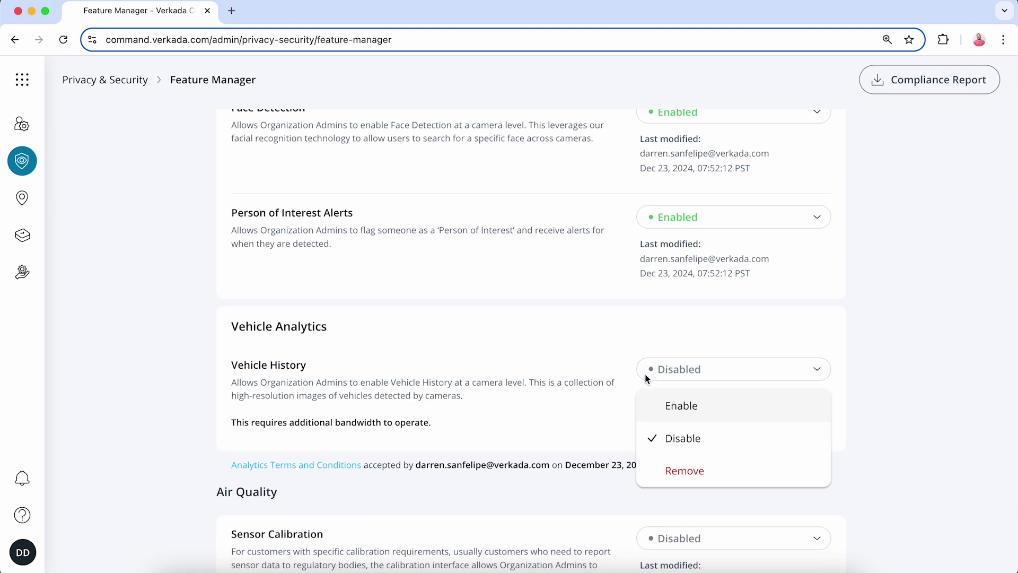
click(663, 415)
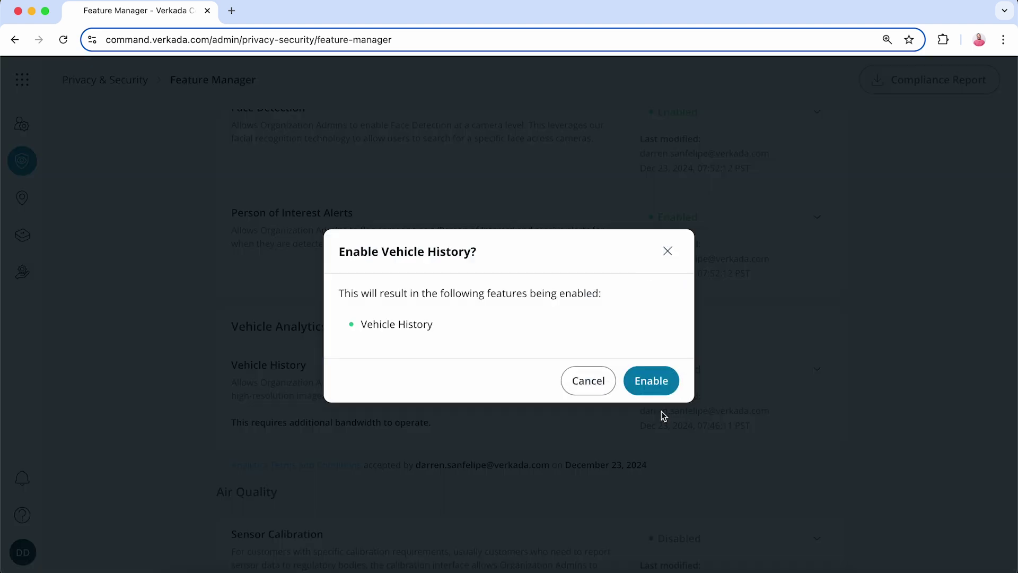
click(655, 387)
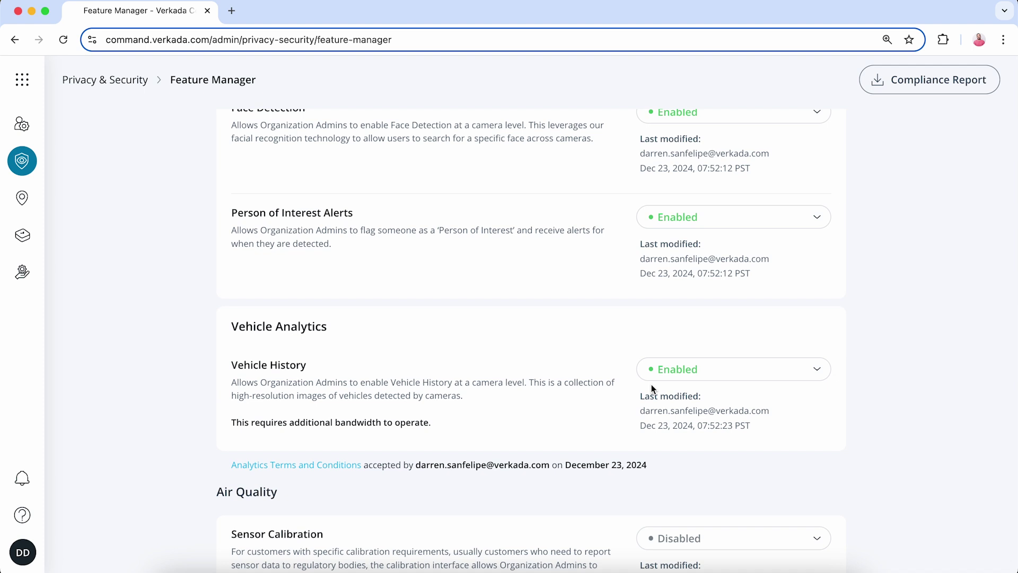
scroll(653, 389, up, 10)
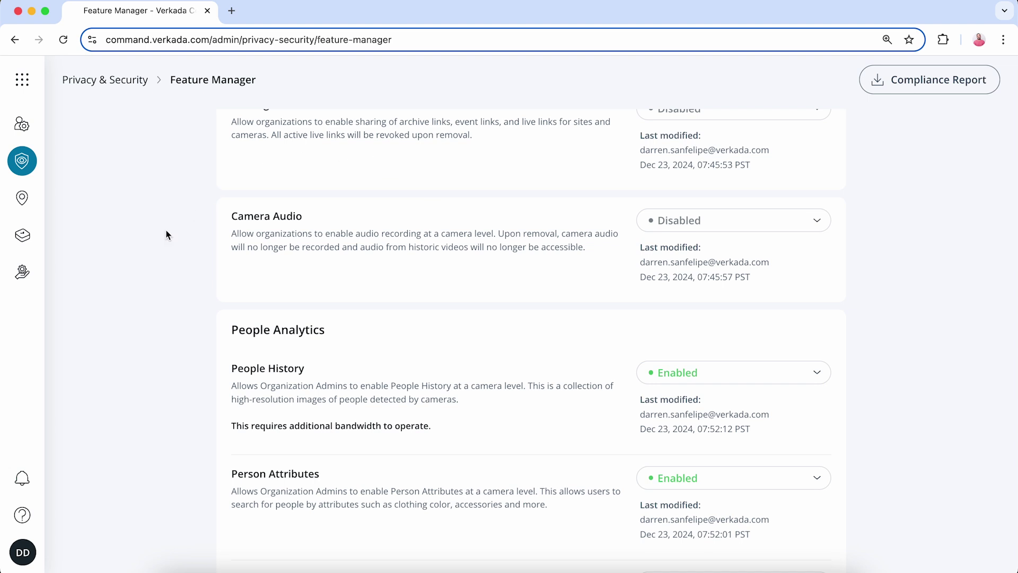
Open the District Office CD42 camera from the Cameras overview
click(23, 80)
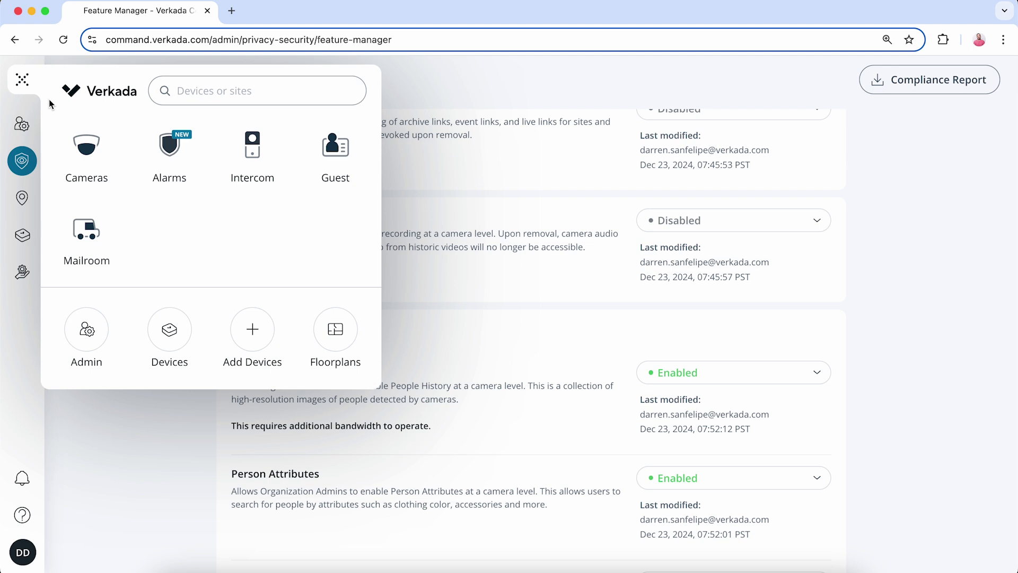
click(87, 166)
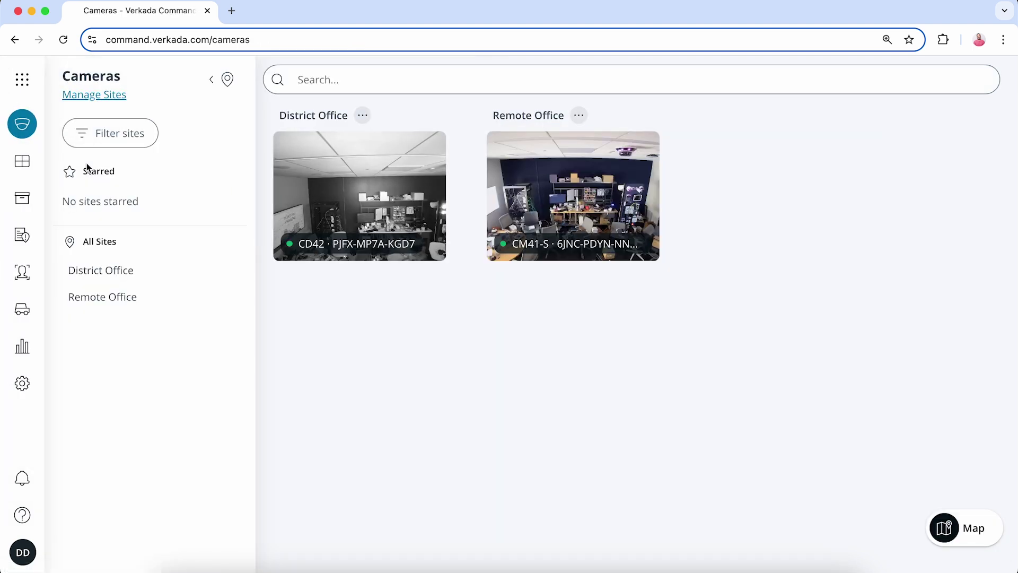
click(355, 204)
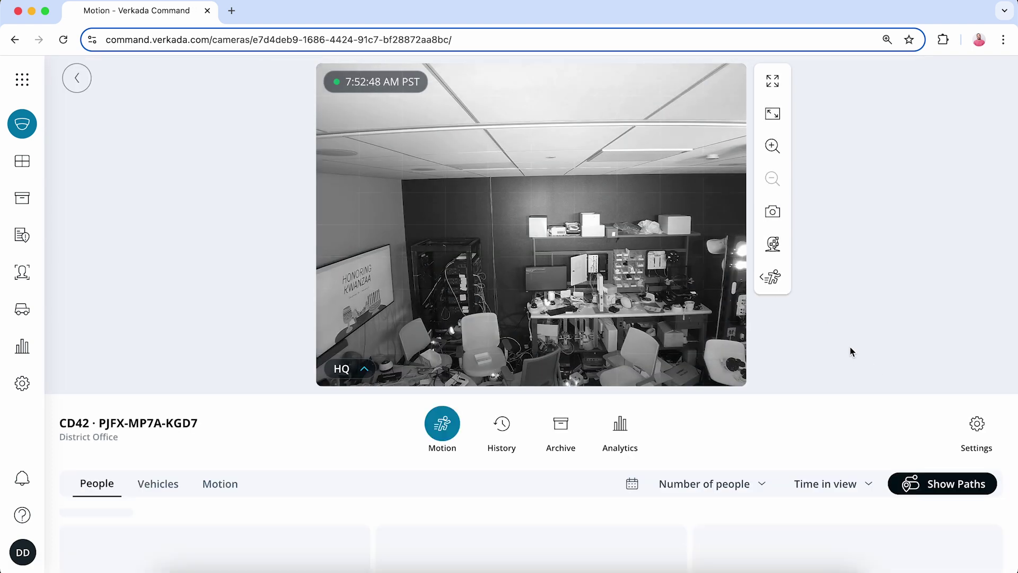
In CD42's analytics settings, turn on People History, Person Attributes and Face Detection, then press Done
click(978, 425)
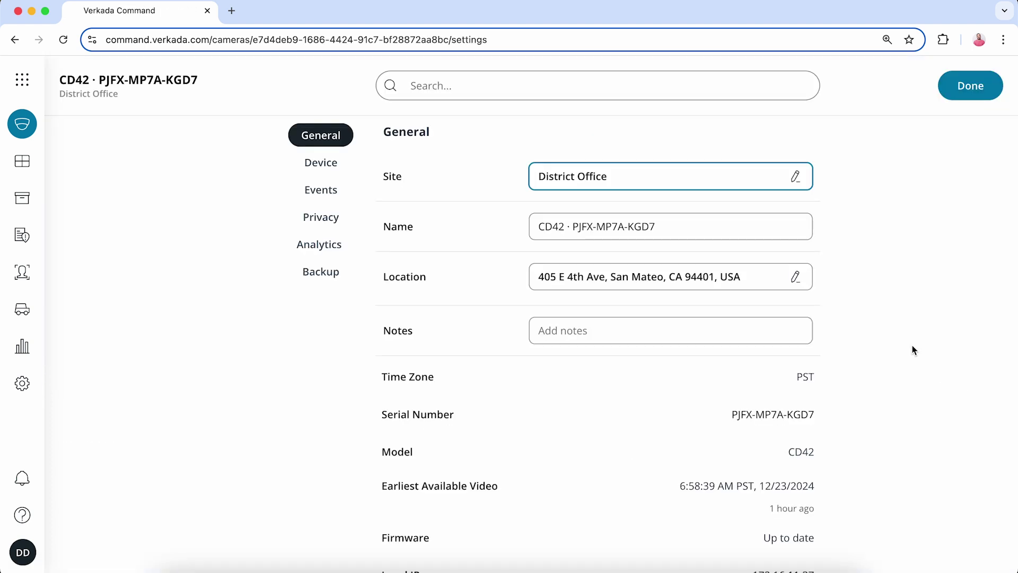
click(318, 248)
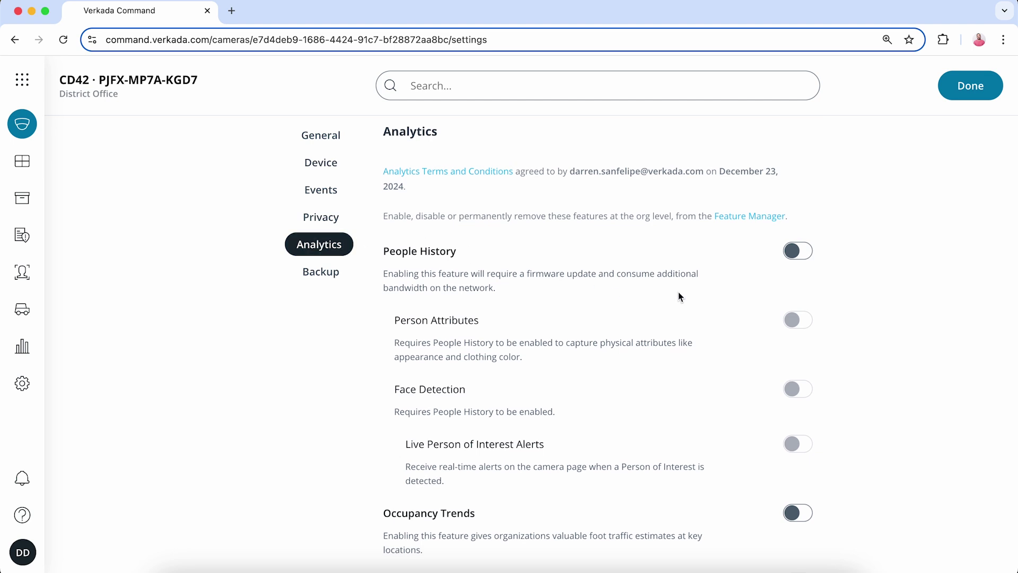
click(805, 256)
click(806, 331)
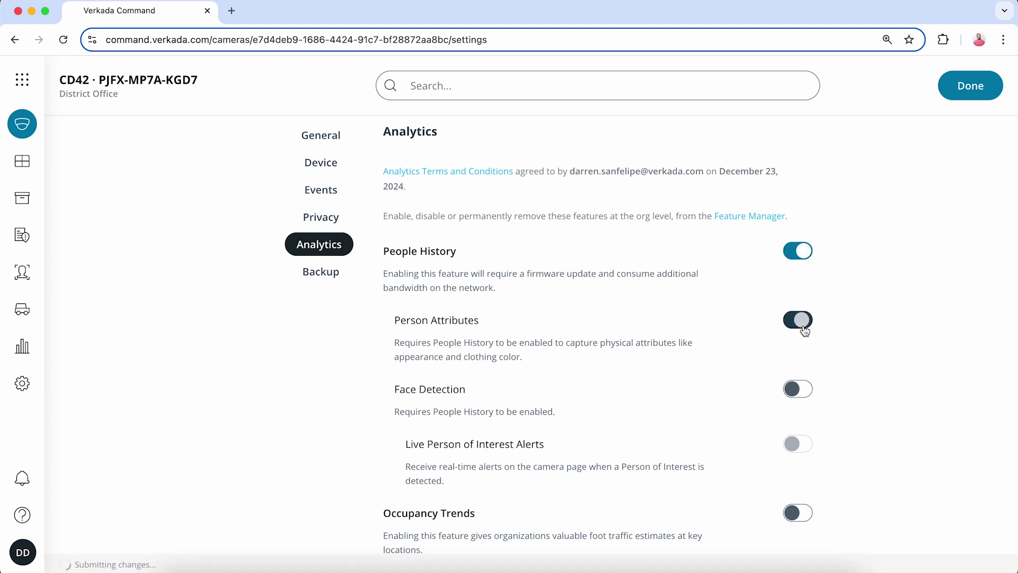
click(801, 392)
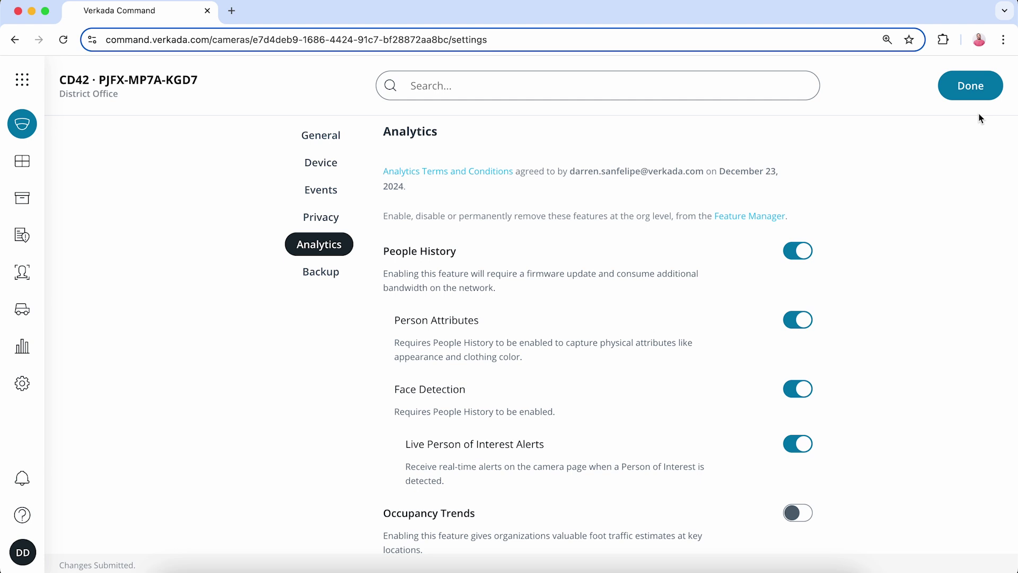
click(983, 90)
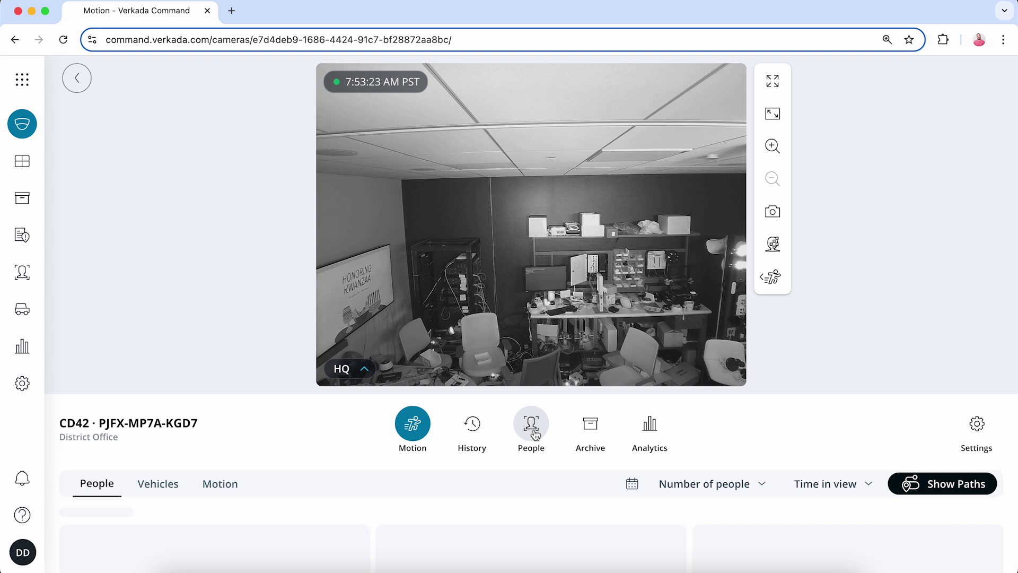
click(23, 81)
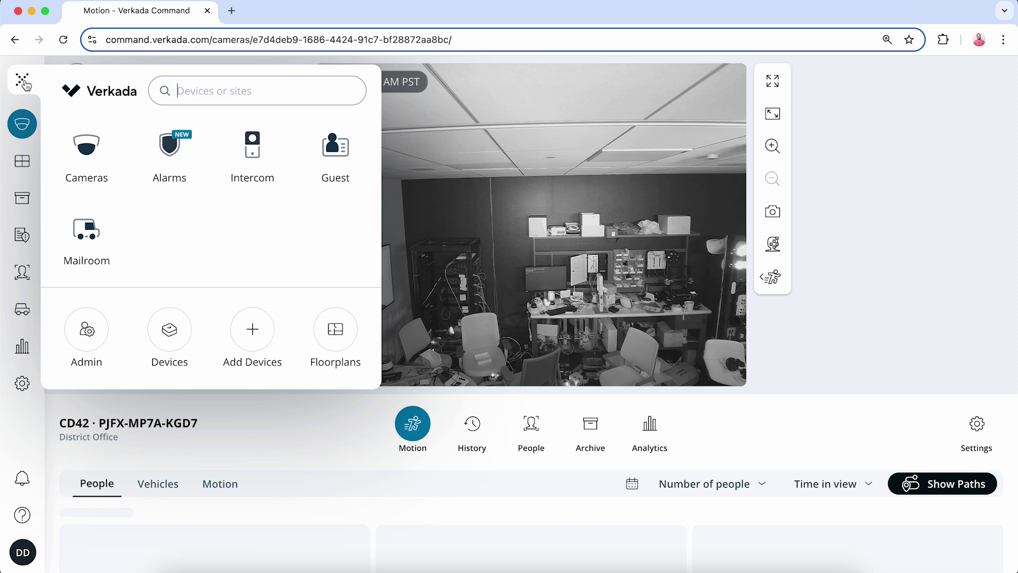
On the Devices page, select the District Office CD42 and Remote Office CM41-S cameras
click(171, 333)
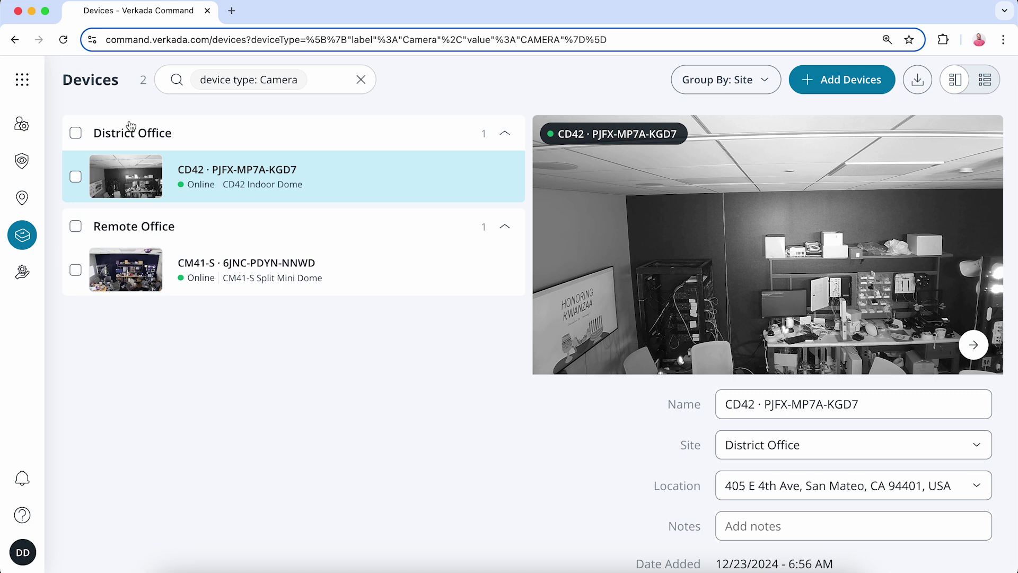
click(75, 132)
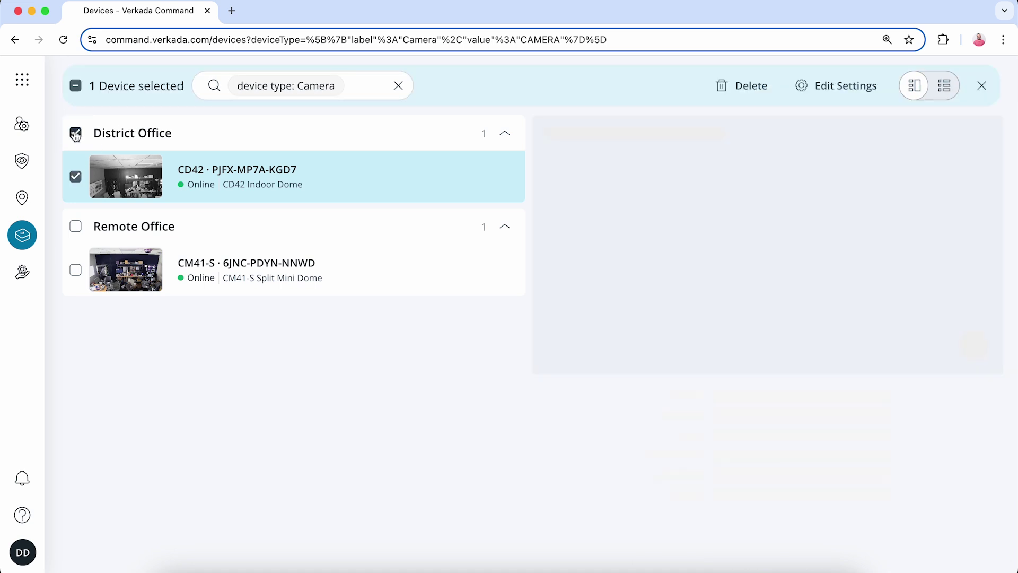
click(75, 226)
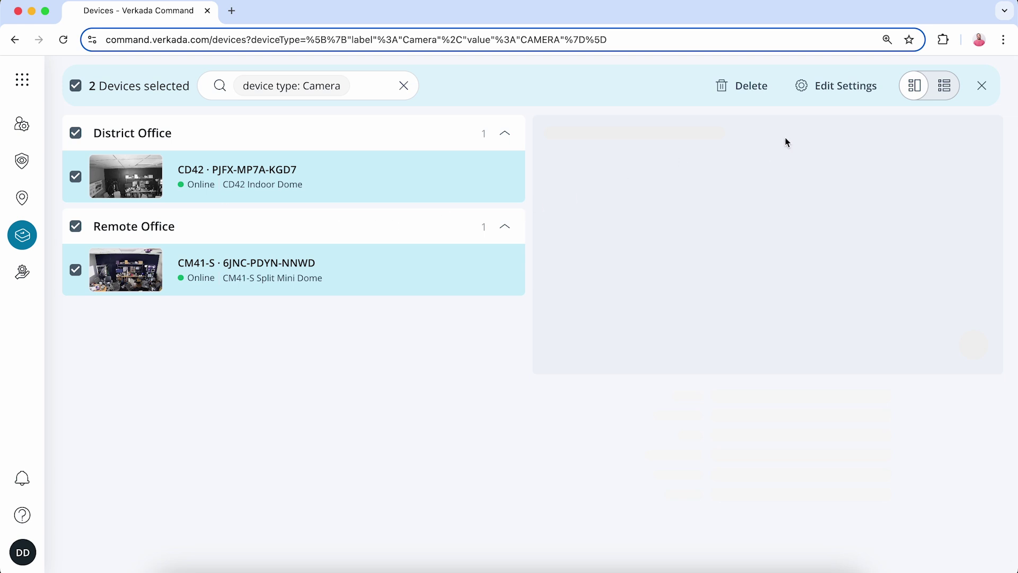
Bulk-edit both selected cameras' analytics settings, setting People History to ON
click(833, 87)
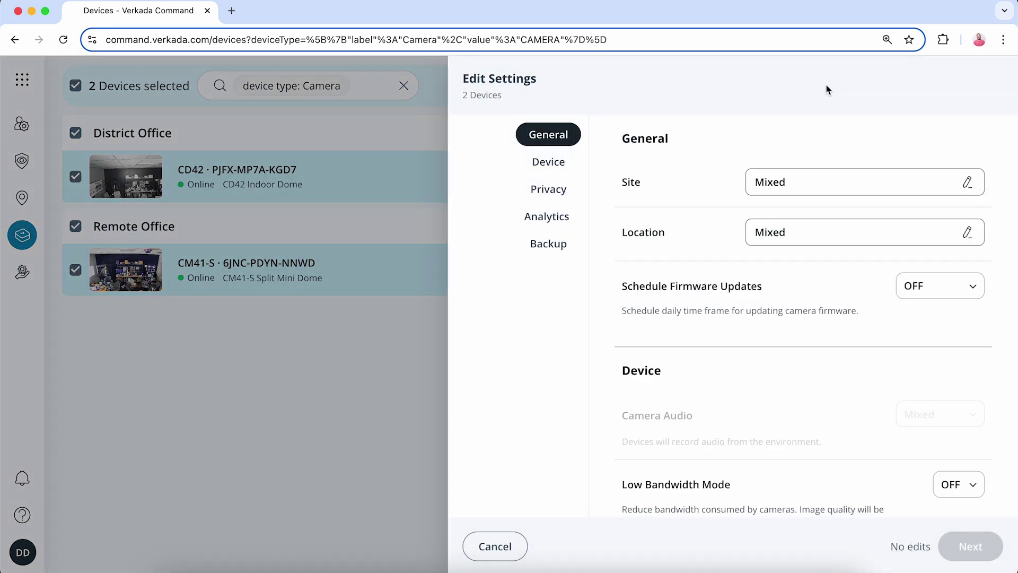
click(550, 216)
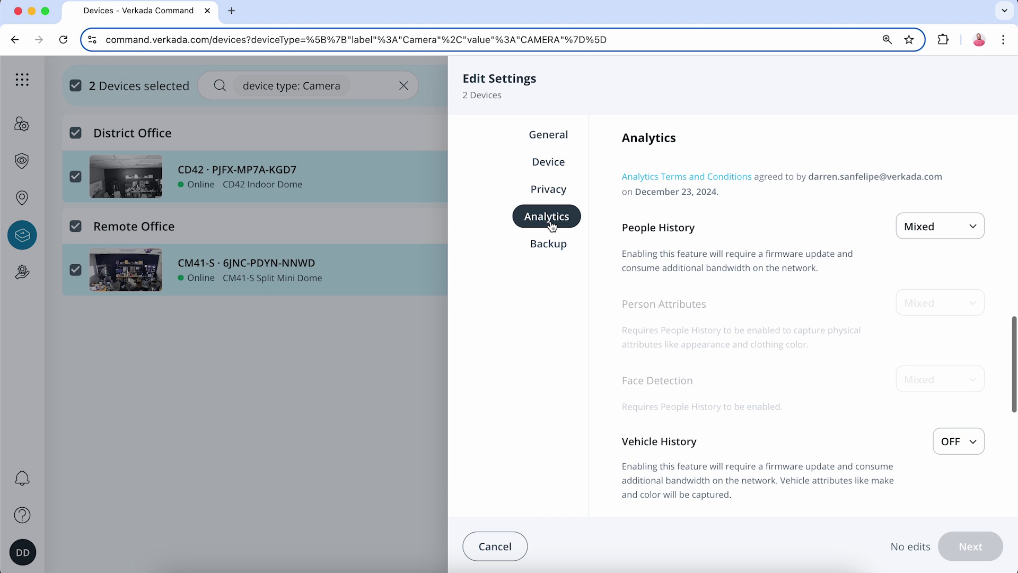
click(956, 229)
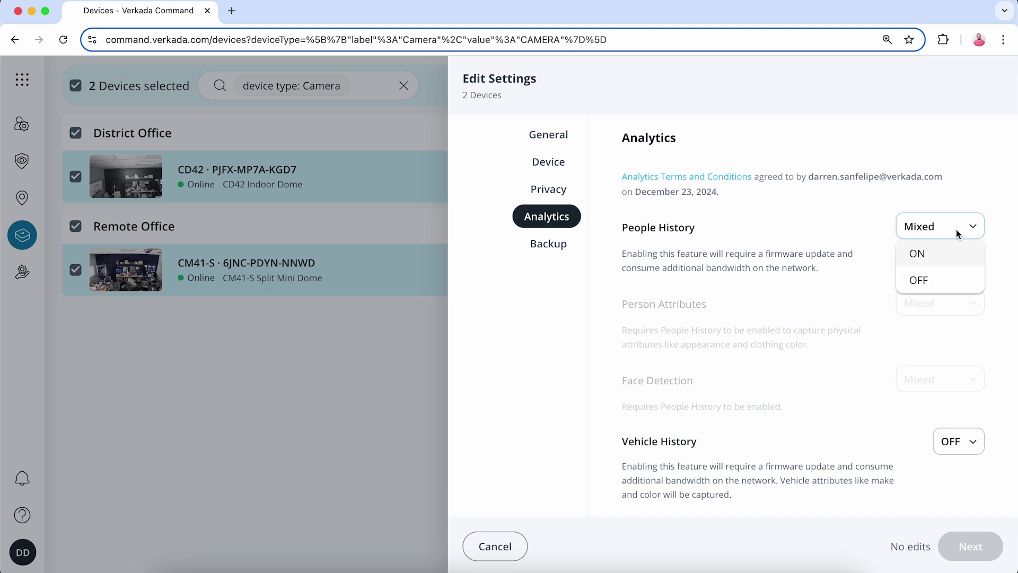
click(937, 260)
click(966, 306)
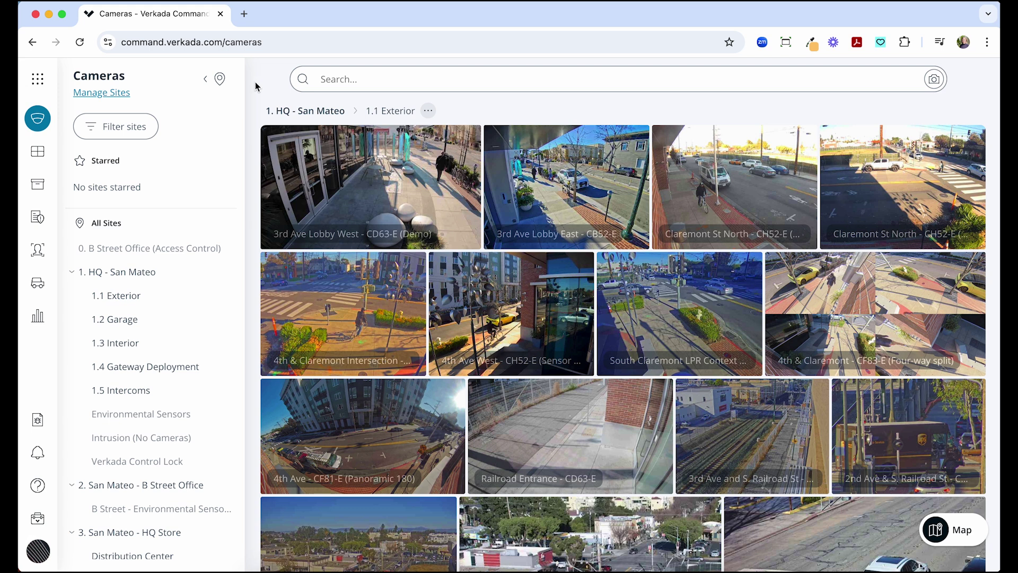
From the Cameras overview, open the South Claremont LPR - CB62-TE camera
click(38, 79)
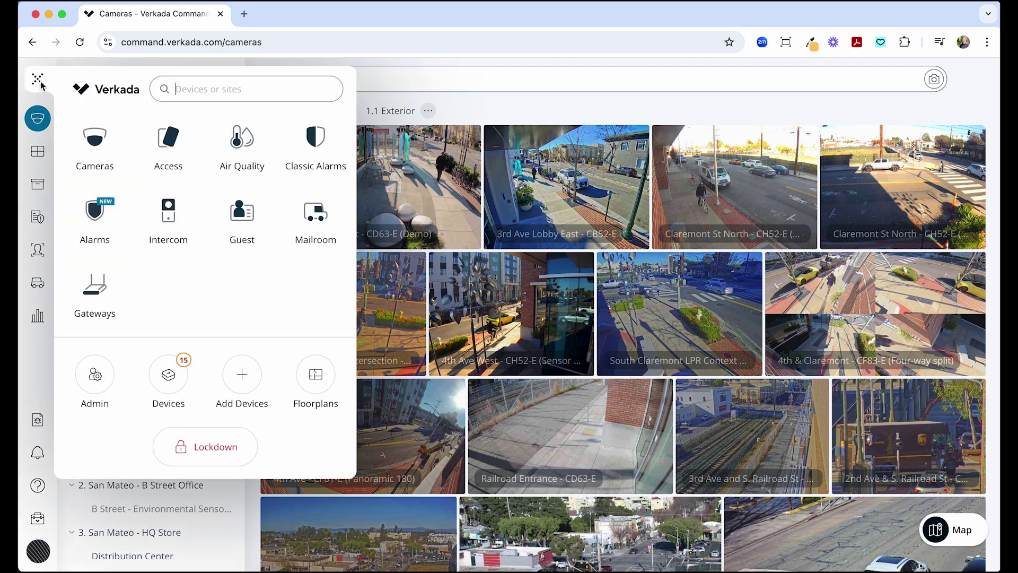
click(100, 144)
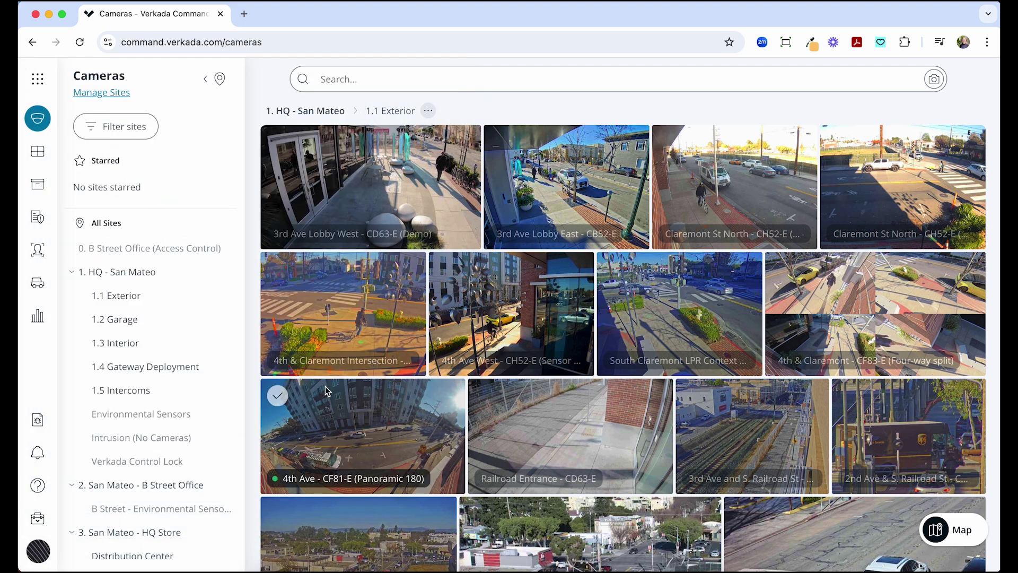
scroll(326, 391, down, 7)
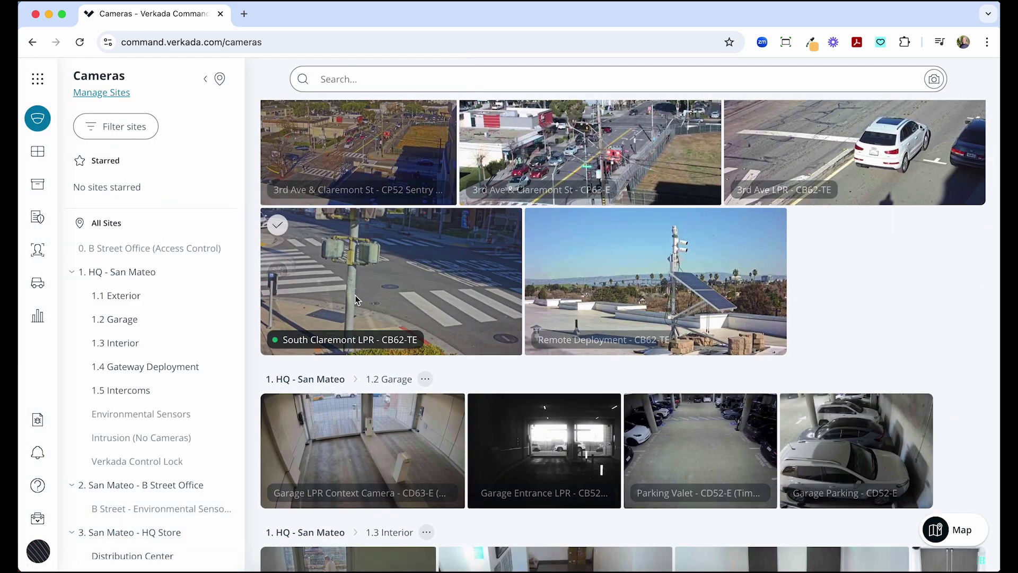
click(355, 295)
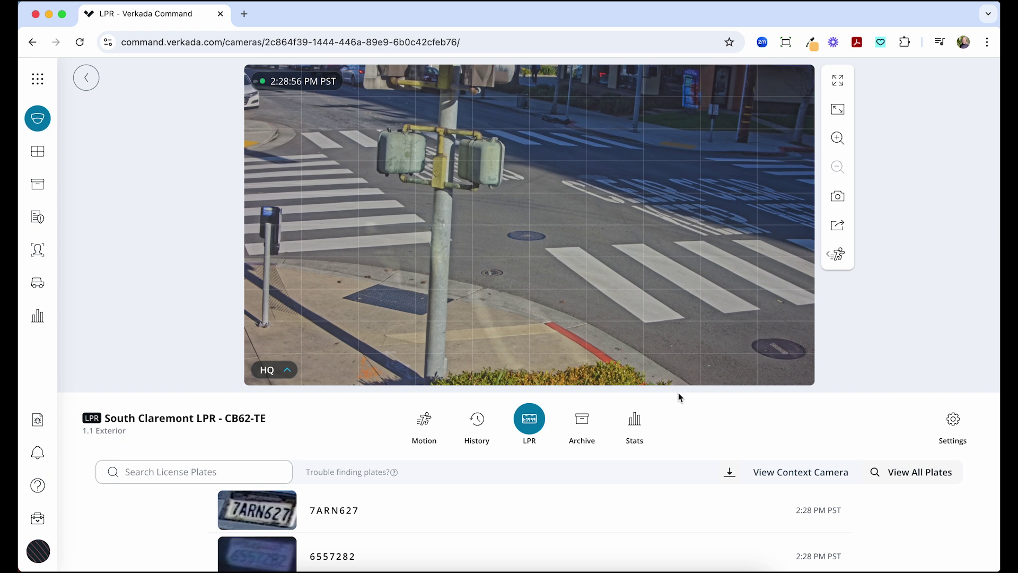
Enable LPR Mode in the CB62-TE camera's analytics settings and confirm with Yes
click(952, 432)
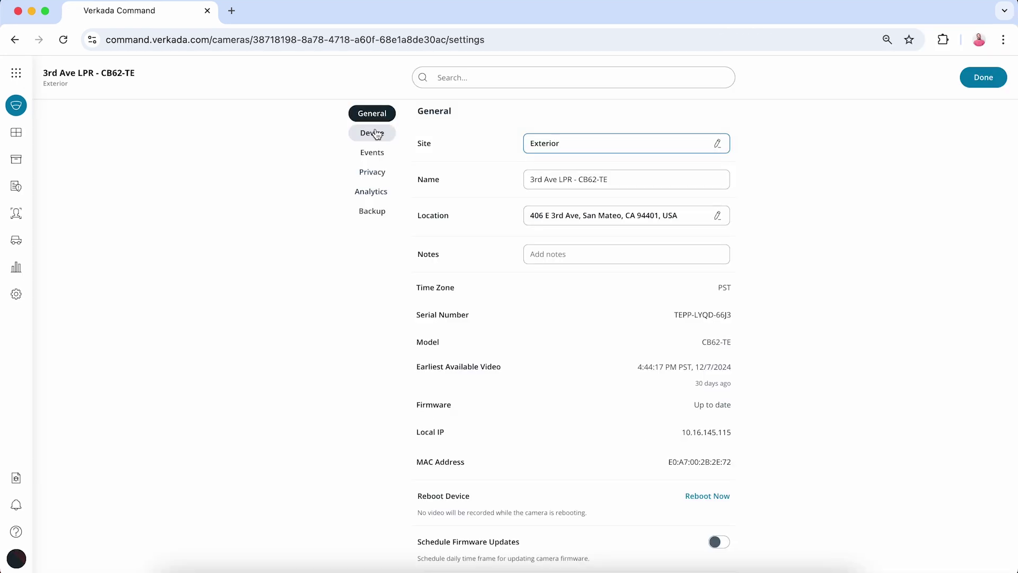
click(380, 193)
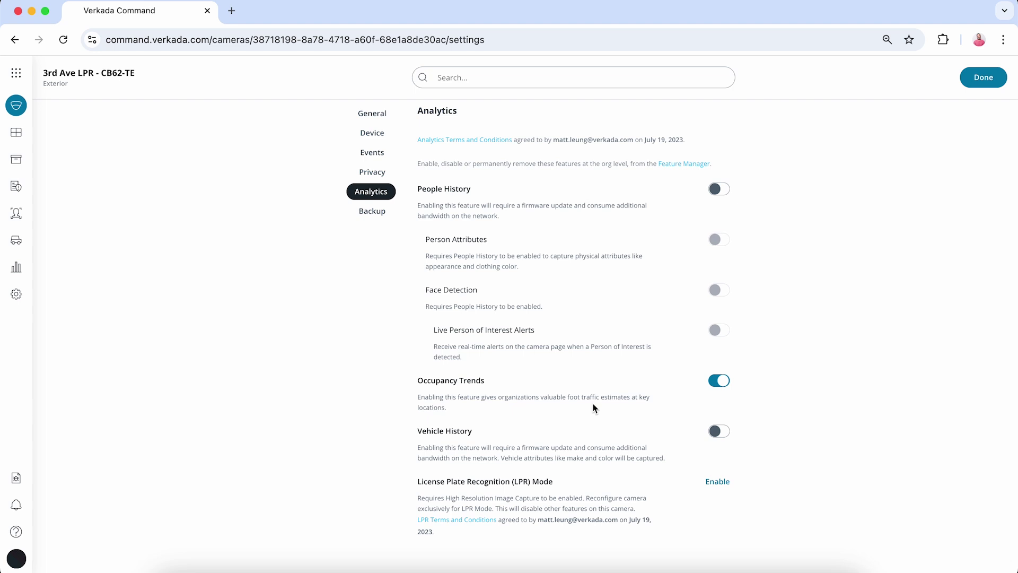
click(718, 483)
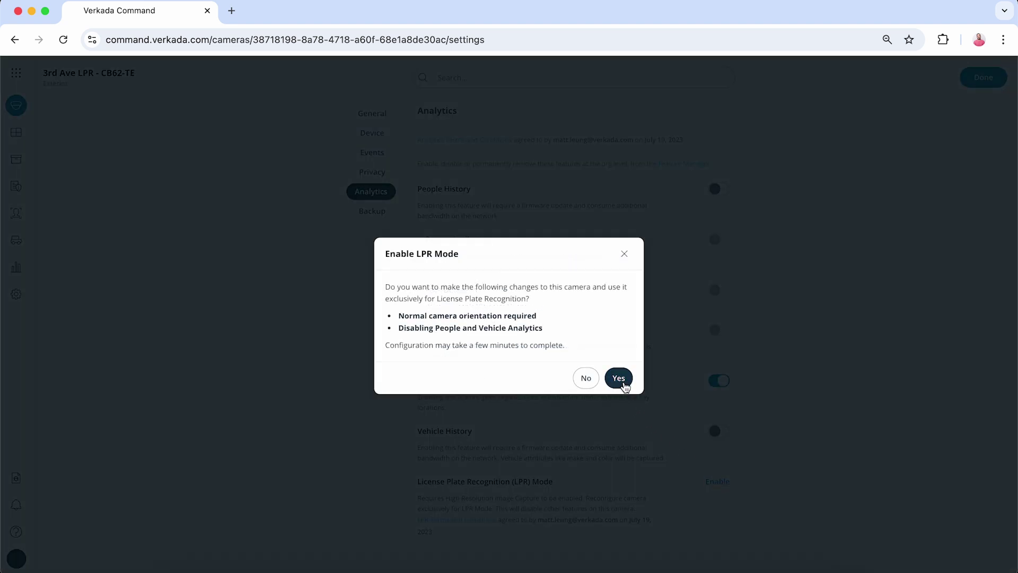
click(619, 378)
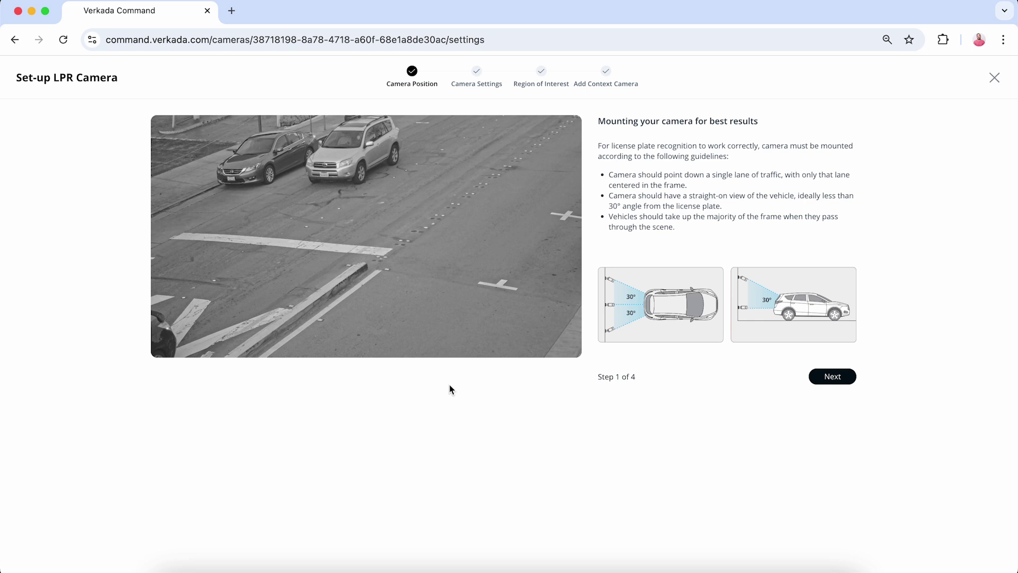
Move past the LPR camera mounting guidelines and bring up the Optical Zoom adjustment
click(831, 379)
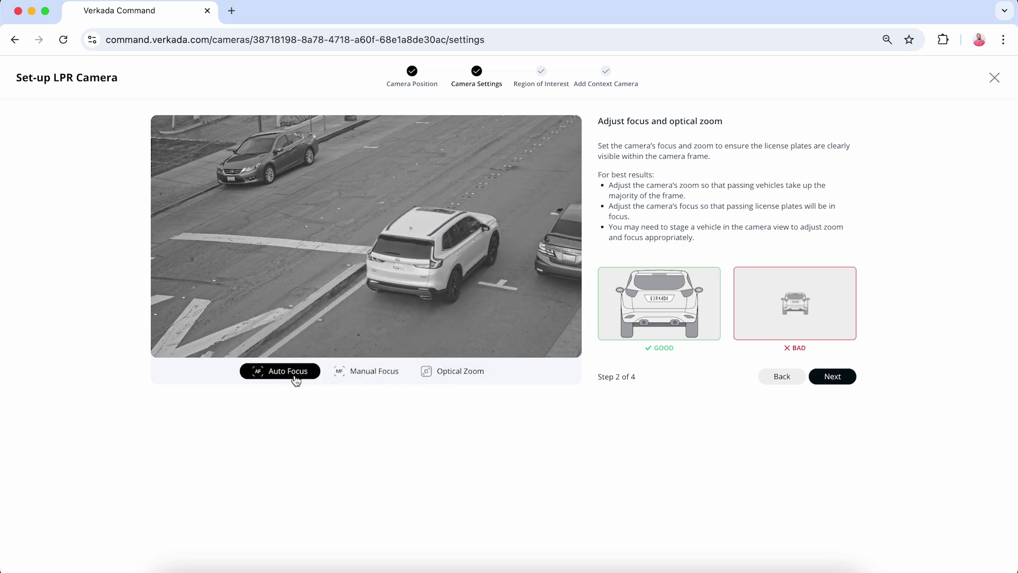
click(438, 371)
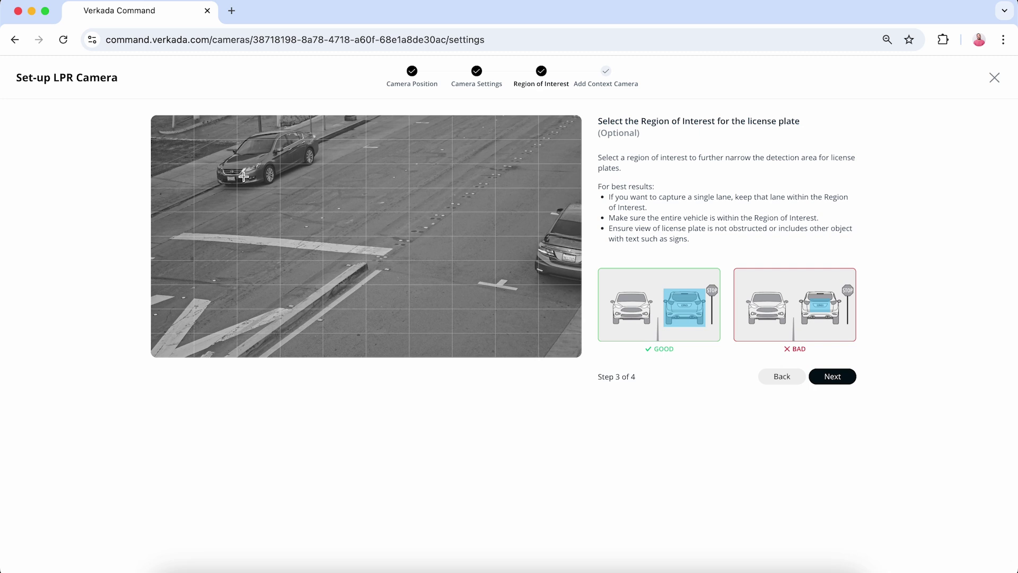
Outline the road as 3rd Ave LPR's plate-detection region and complete the wizard with no context camera
drag(258, 166, 463, 252)
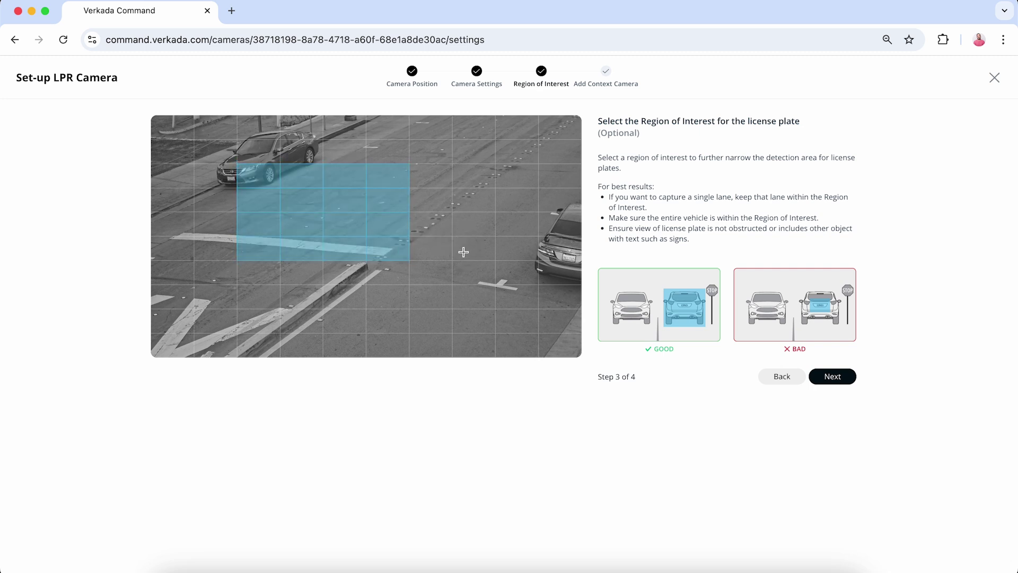
click(840, 378)
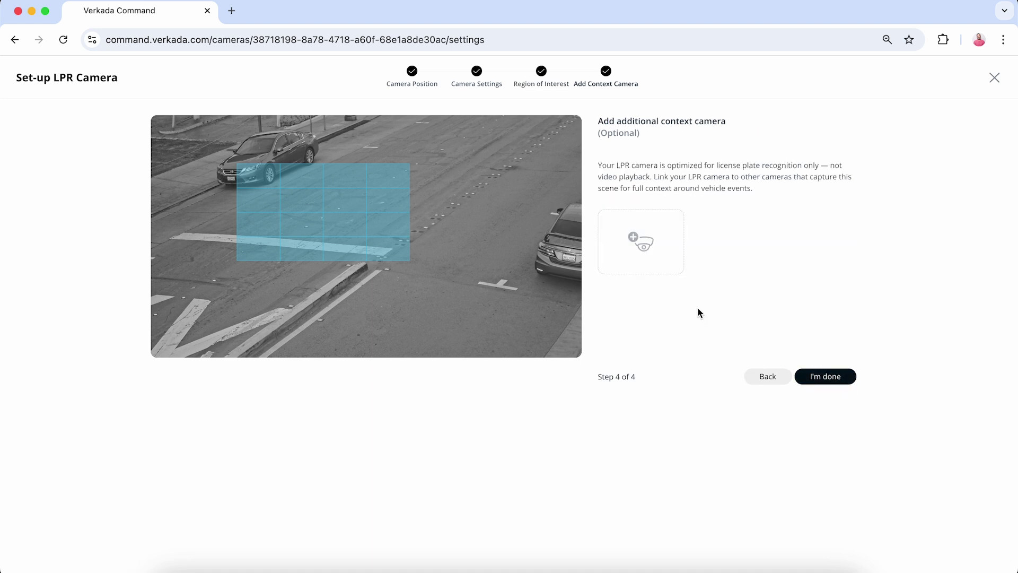
click(639, 259)
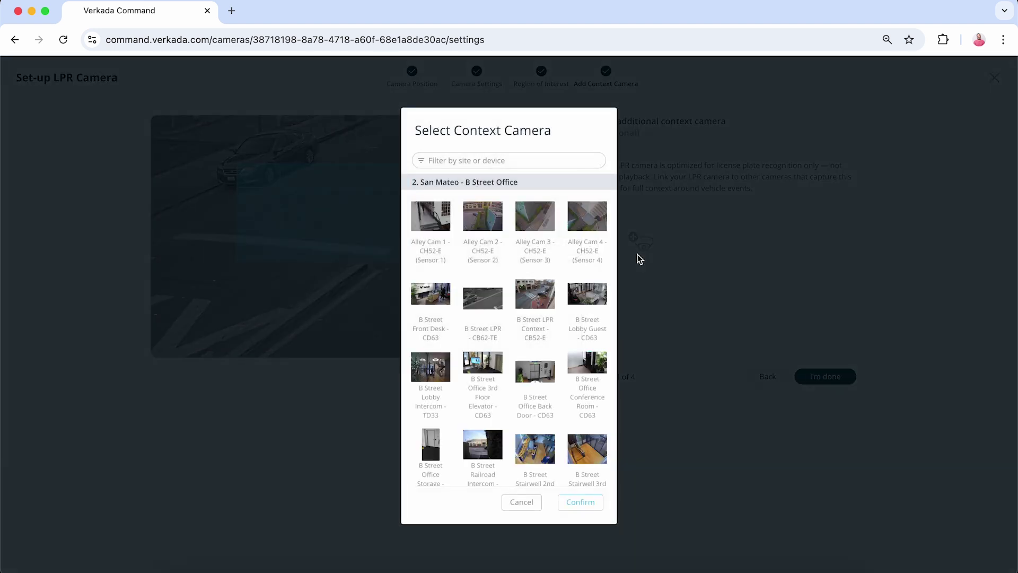
click(522, 503)
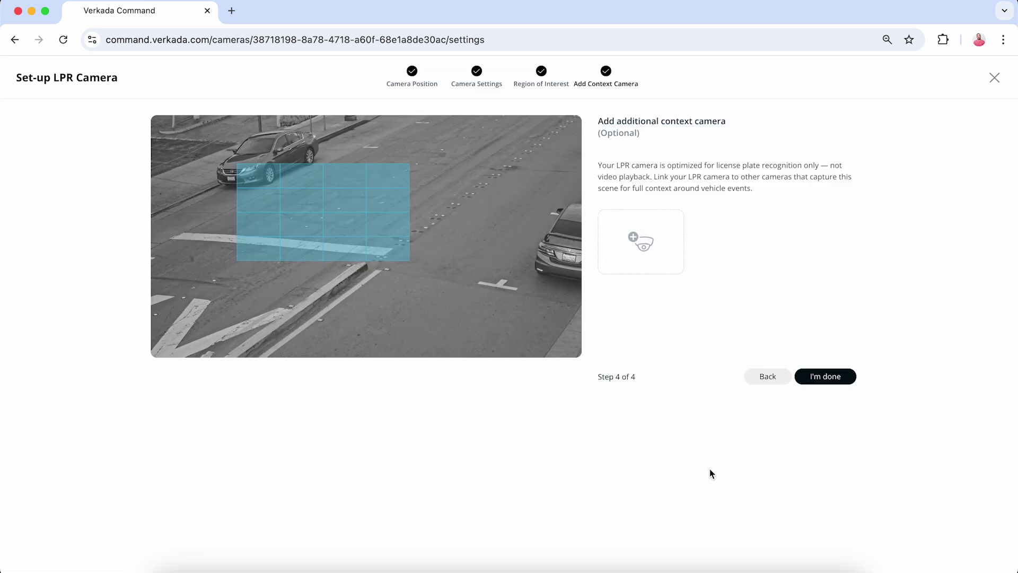
click(840, 377)
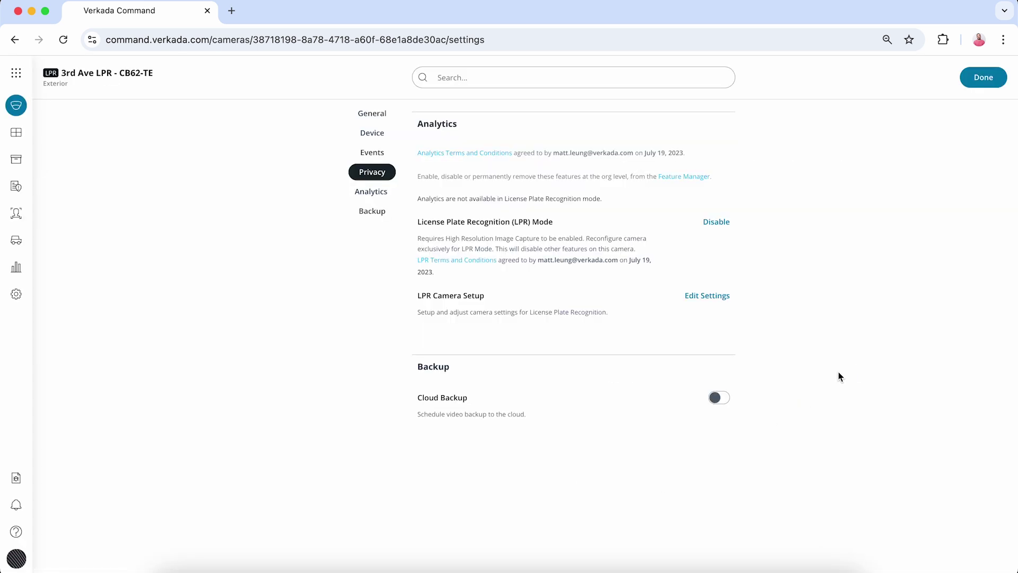
From the cameras page search, opt in to AI-powered search after acknowledging its limitations and responsible use
click(985, 79)
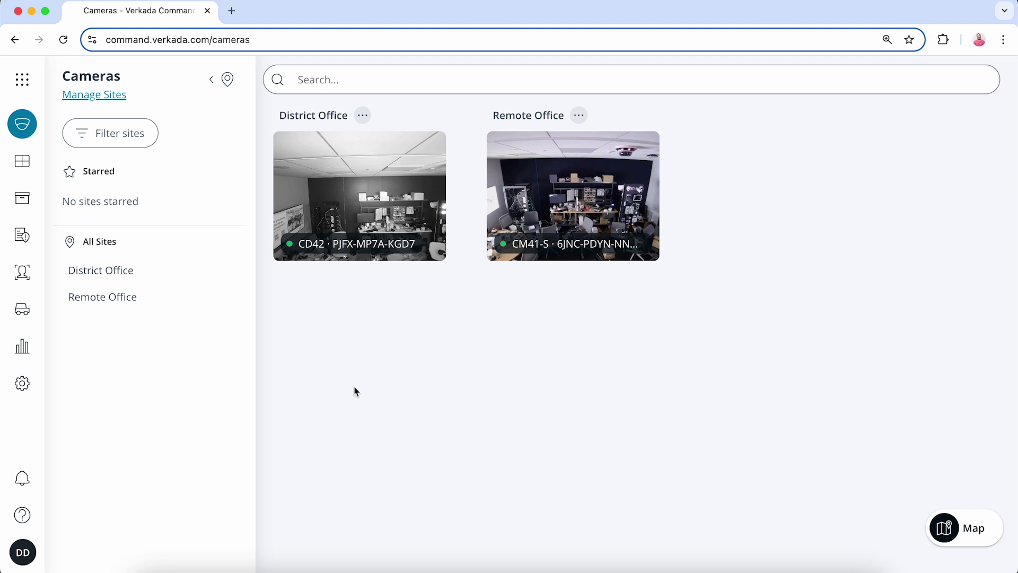
click(376, 82)
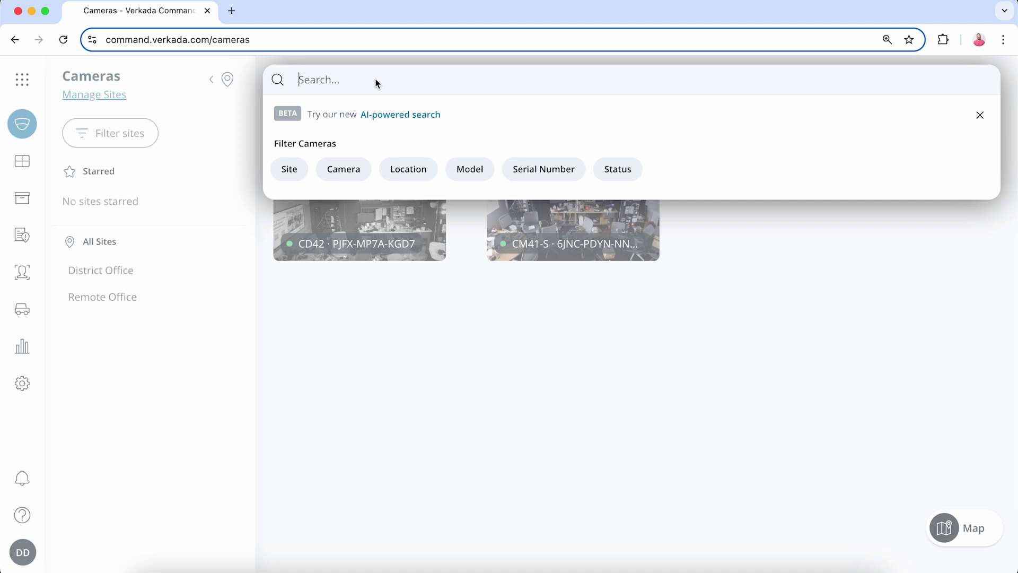
click(399, 115)
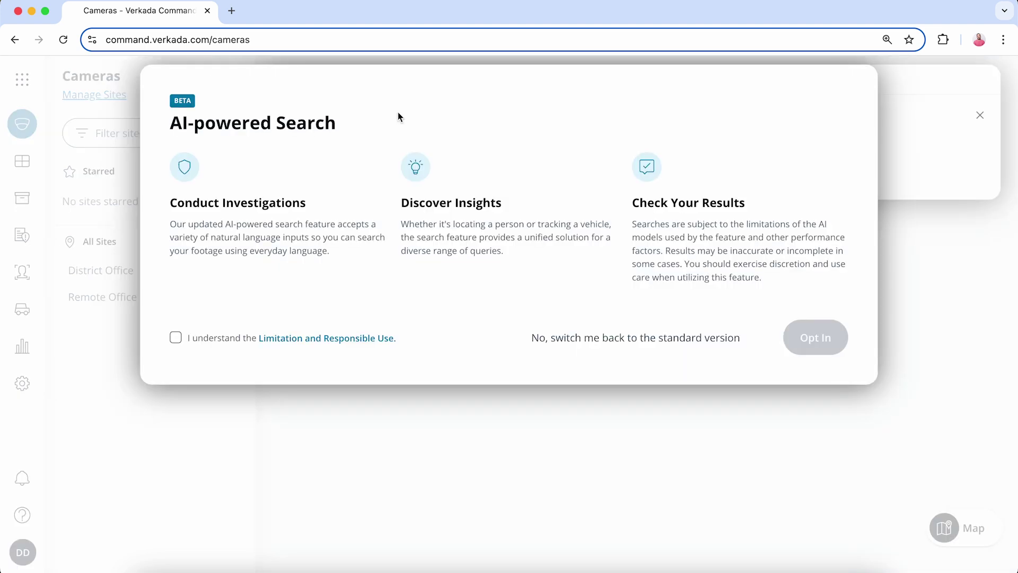
click(176, 338)
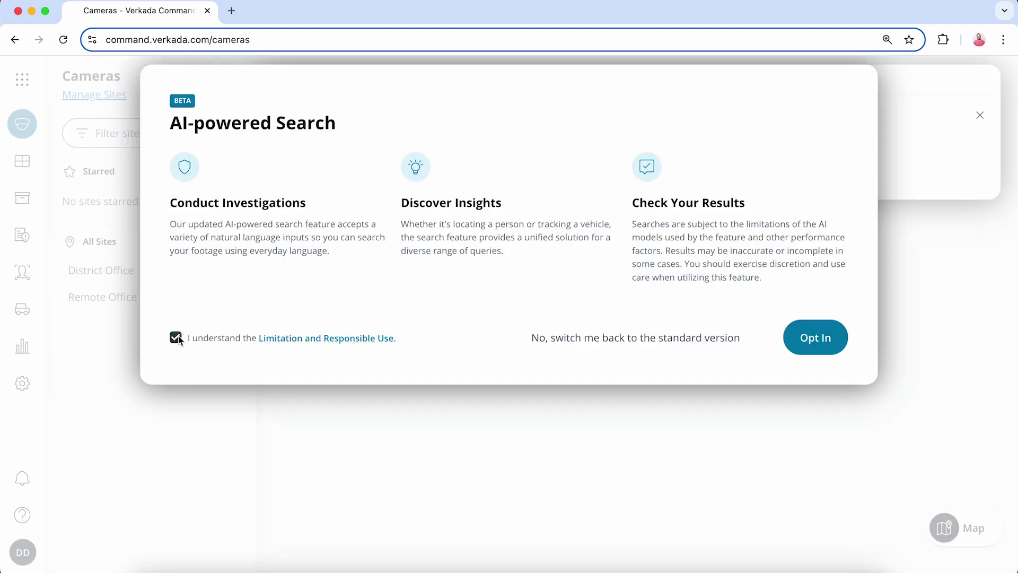
click(812, 342)
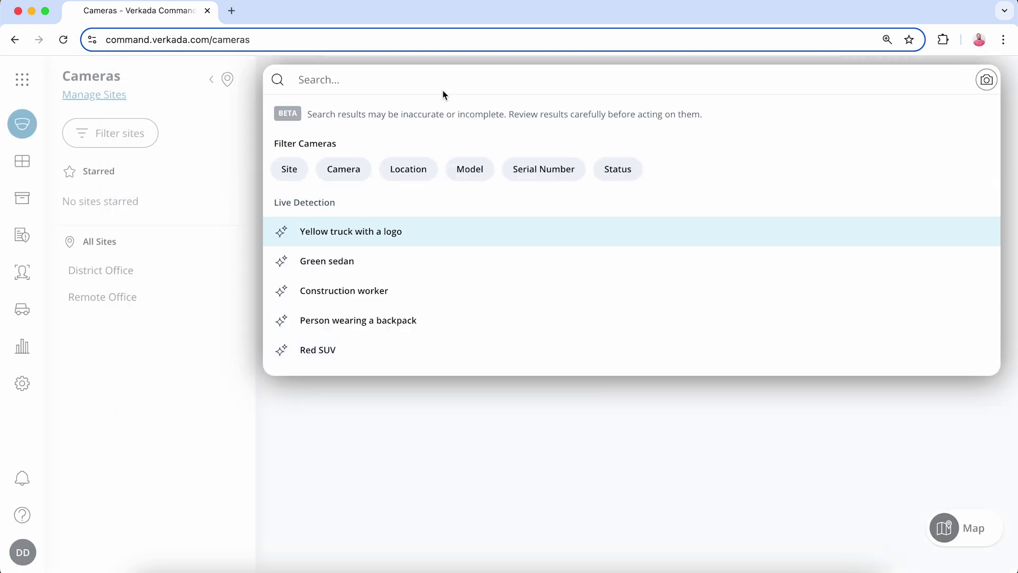
click(374, 82)
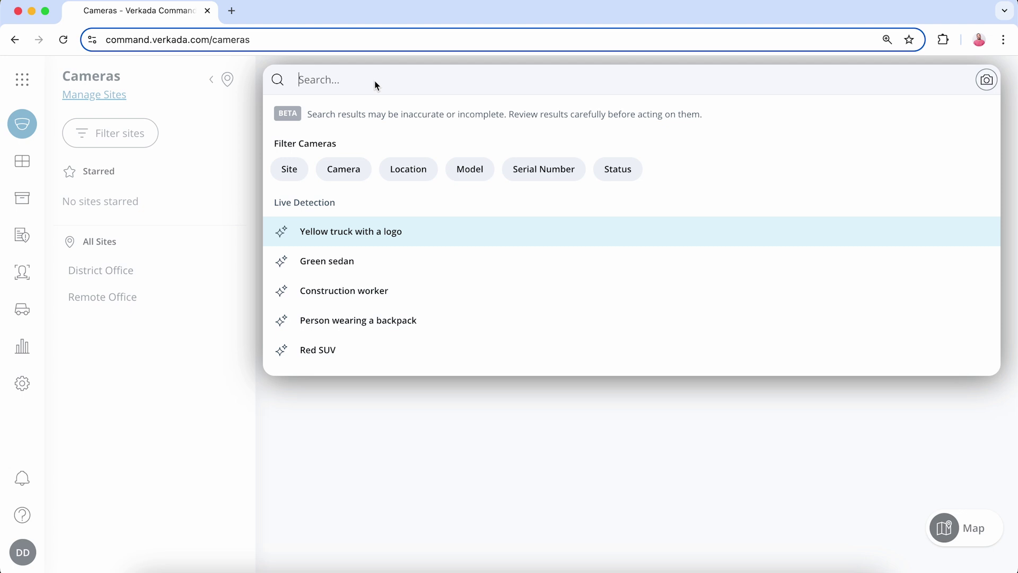